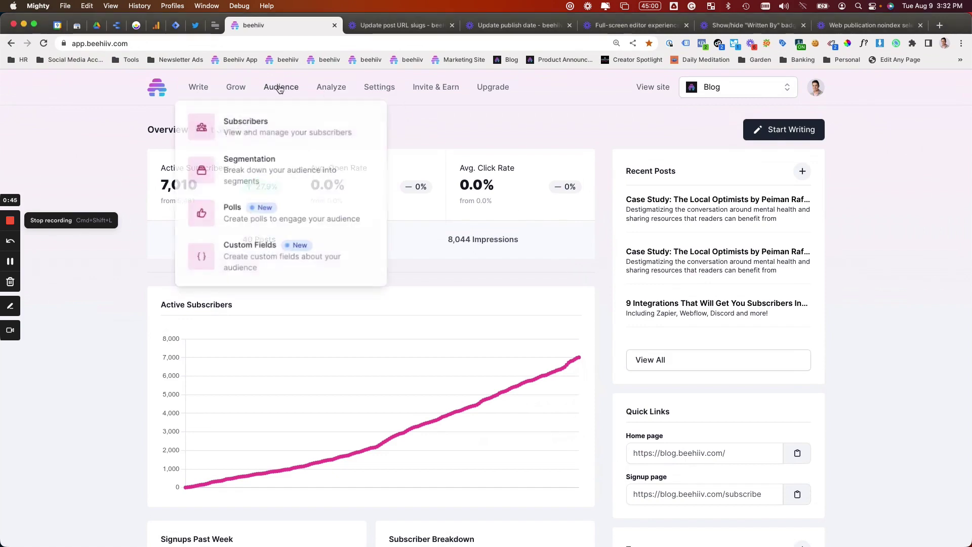
Step: From Audience > Segmentation, create a Manual-type segment named 'Manual Upload'
left_click(262, 162)
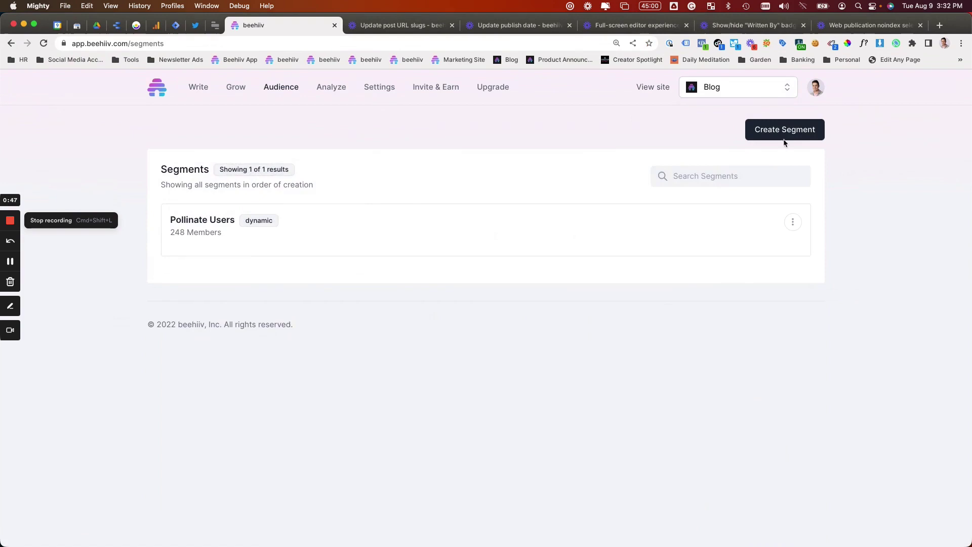
left_click(785, 131)
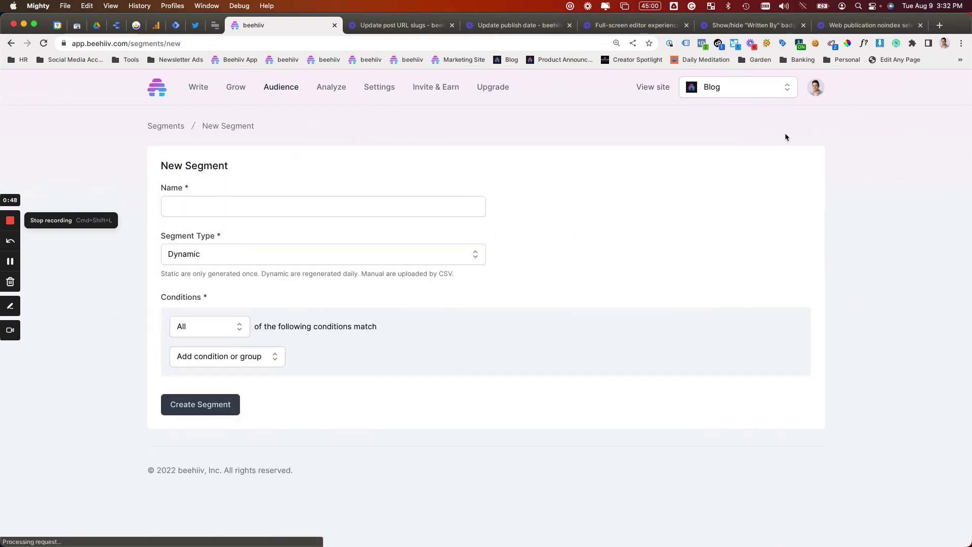
left_click(275, 211)
type("Manu")
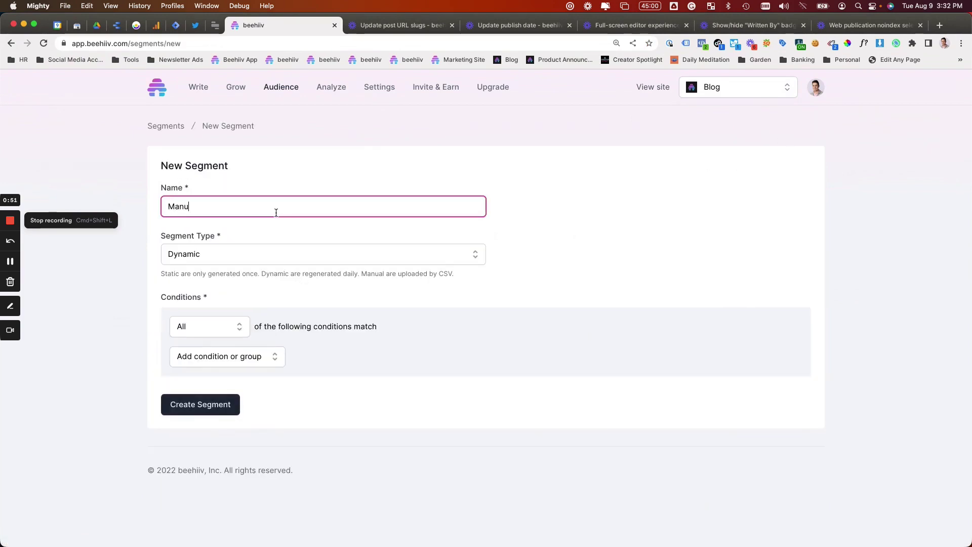
type("al Uplaod")
key("BackSpace")
key("BackSpace")
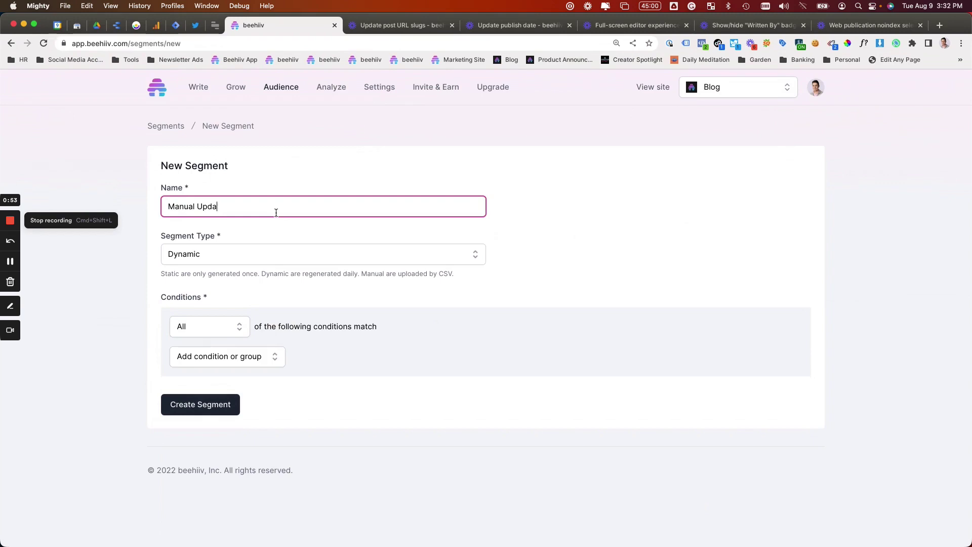
key("BackSpace")
key("BackSpace")
type("load")
left_click(259, 250)
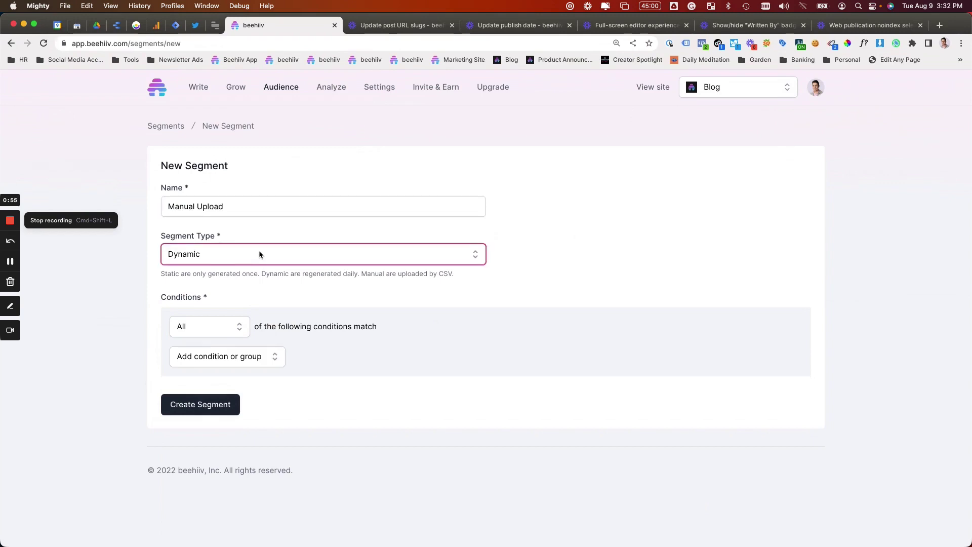
left_click(237, 323)
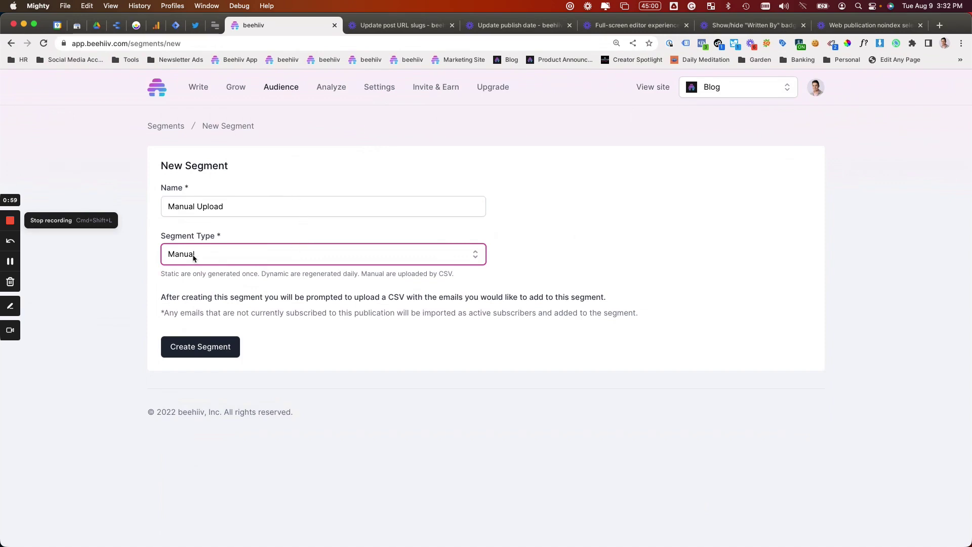
left_click(172, 346)
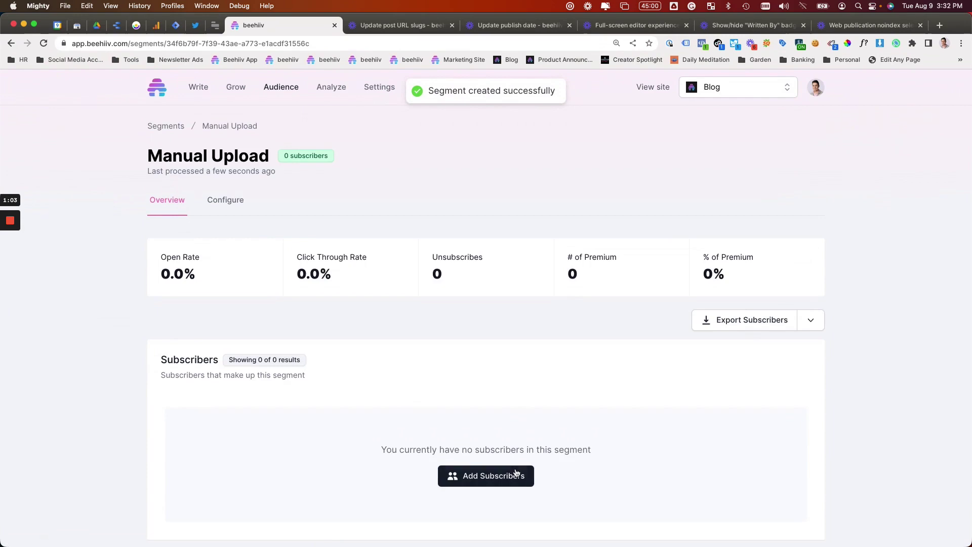
Step: In the segment's Configure tab, attach the subscriber CSV under Add Subscribers to Segment
left_click(506, 475)
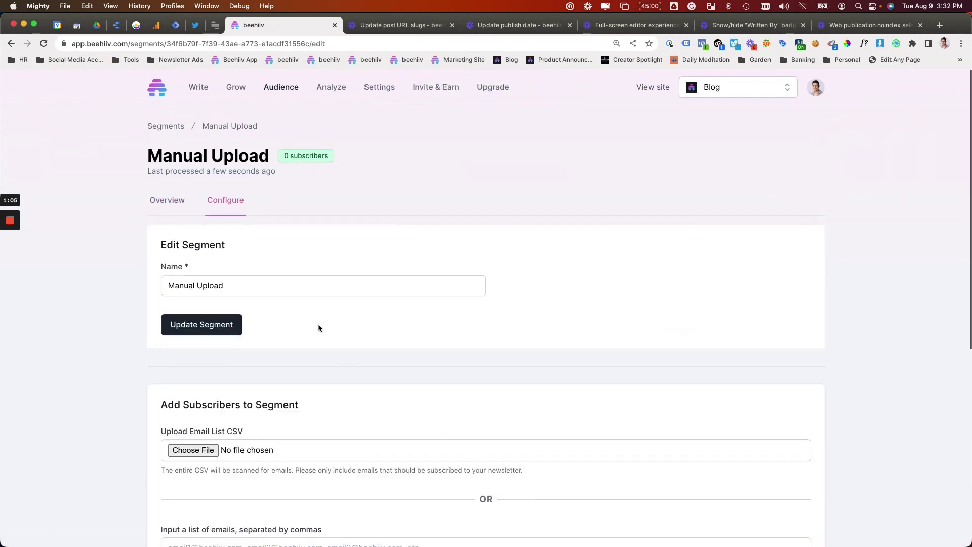
scroll(319, 326, "down", 5)
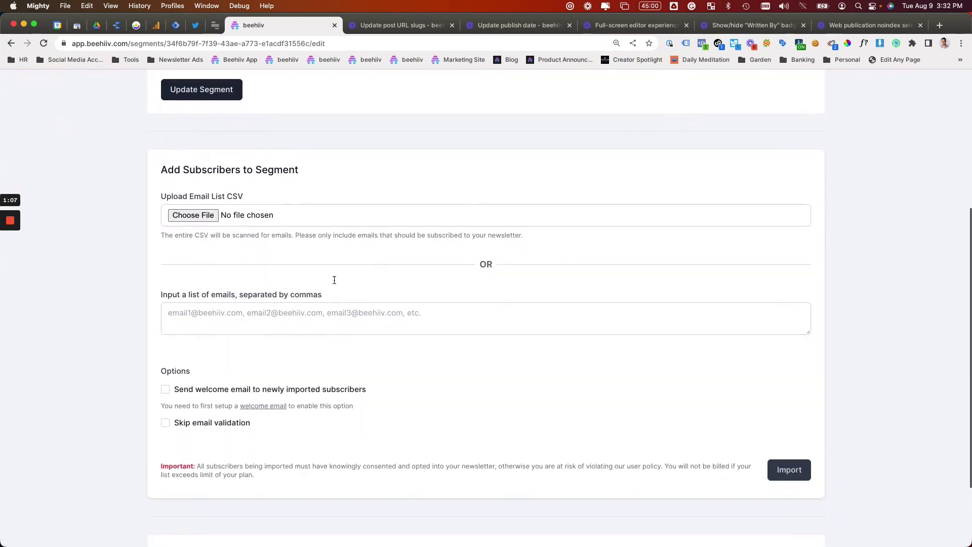
scroll(202, 227, "up", 3)
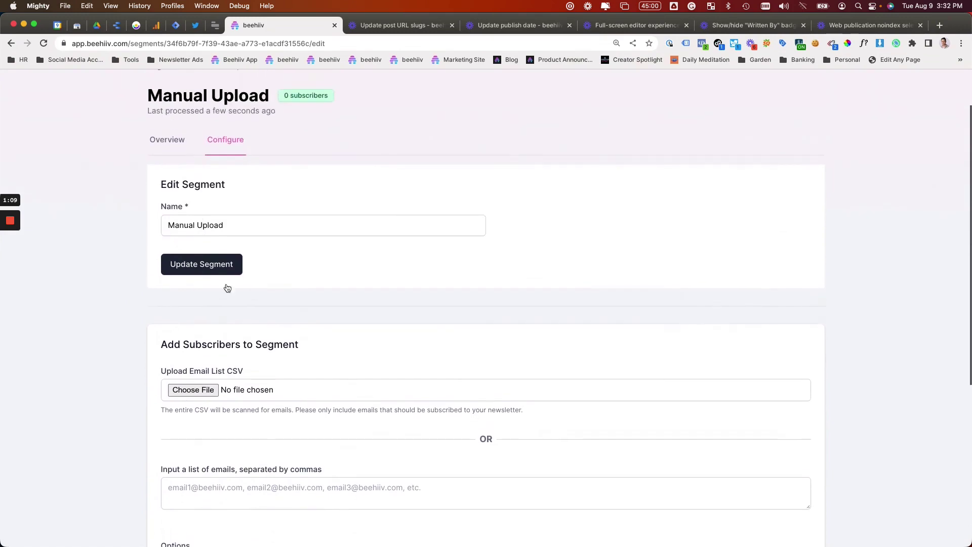
scroll(287, 402, "down", 2)
scroll(232, 306, "down", 3)
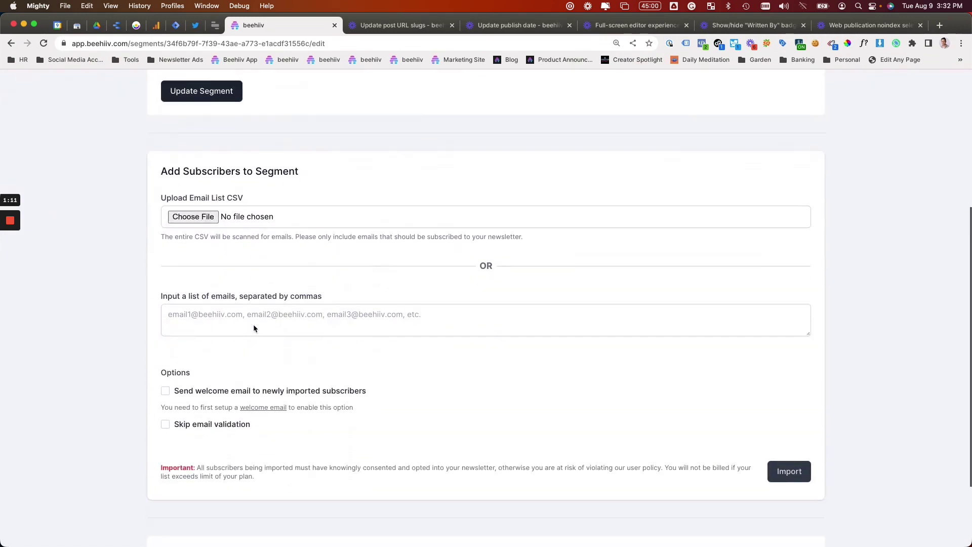
left_click(296, 287)
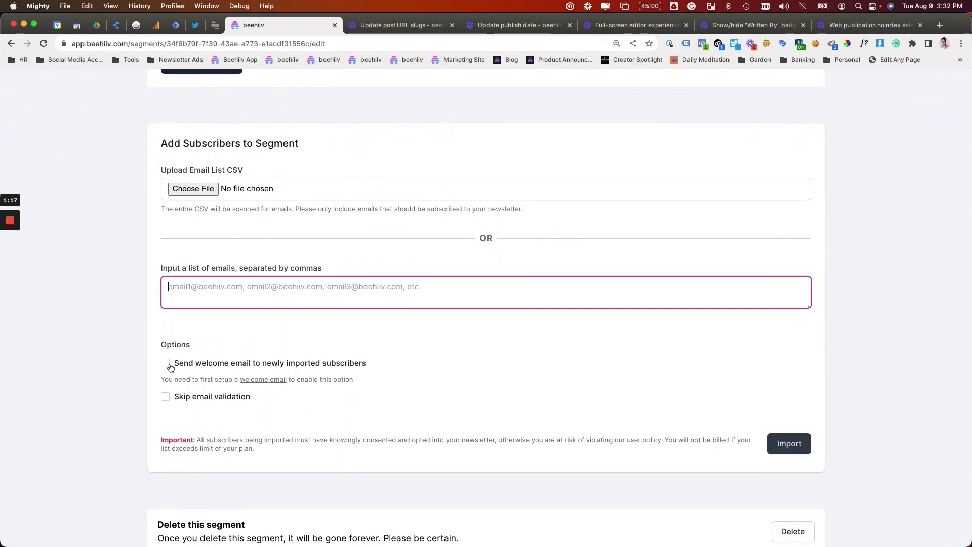
scroll(271, 423, "down", 2)
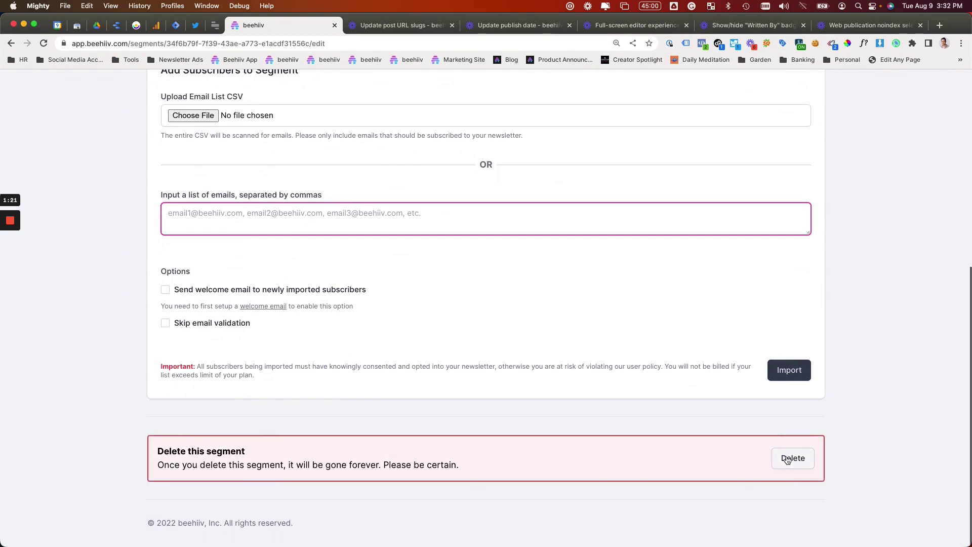
scroll(471, 266, "up", 1)
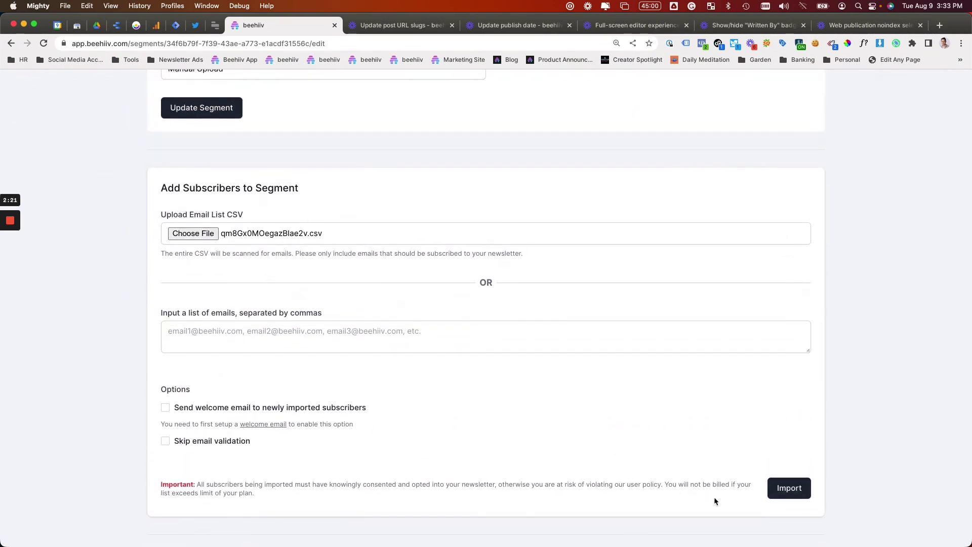
Step: Import the CSV and confirm adding its subscribers to the Blog list
left_click(794, 498)
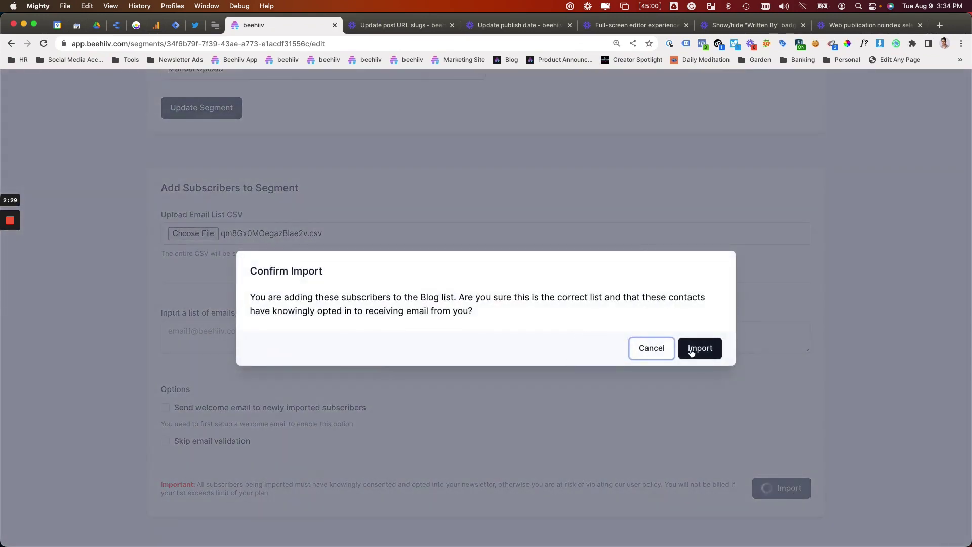
left_click(692, 351)
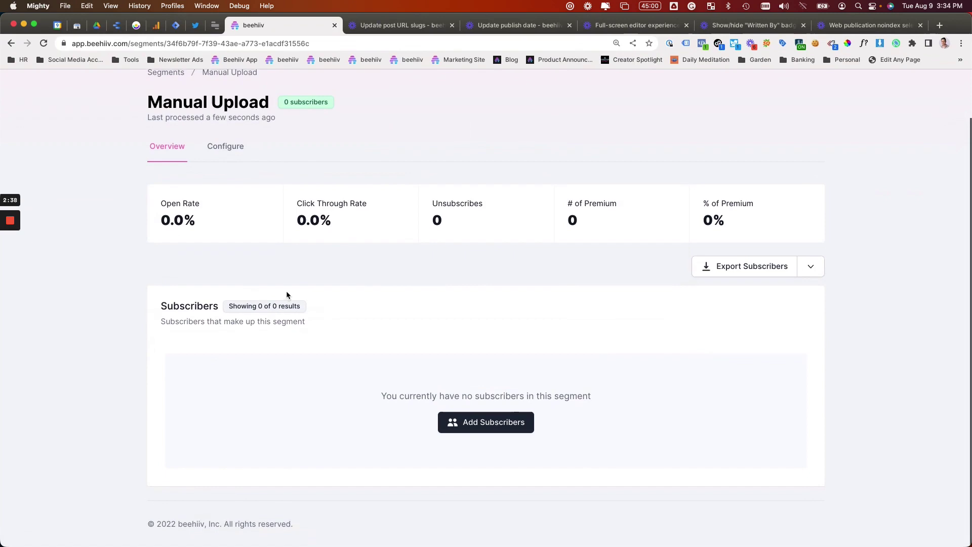
scroll(287, 294, "up", 2)
scroll(286, 296, "down", 2)
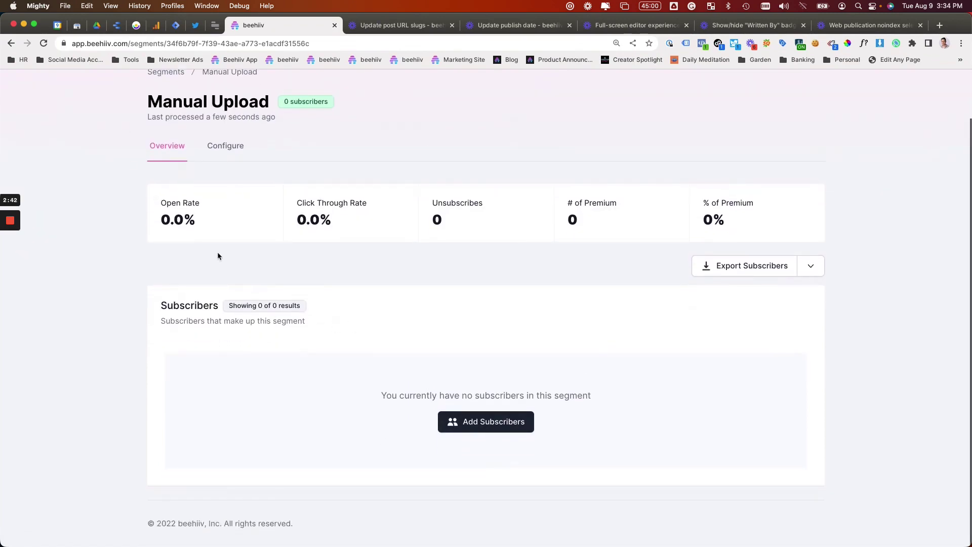
scroll(446, 355, "up", 1)
scroll(487, 349, "down", 1)
scroll(284, 339, "up", 2)
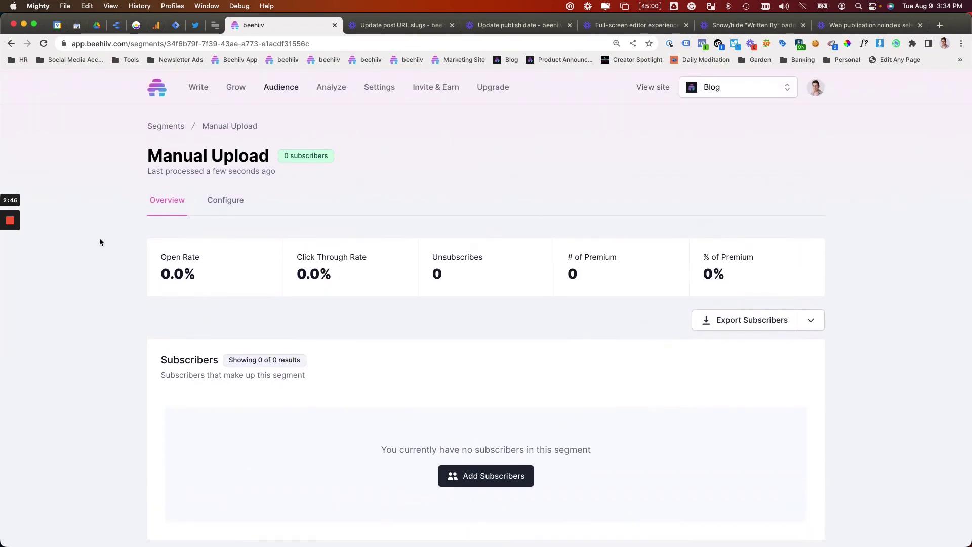